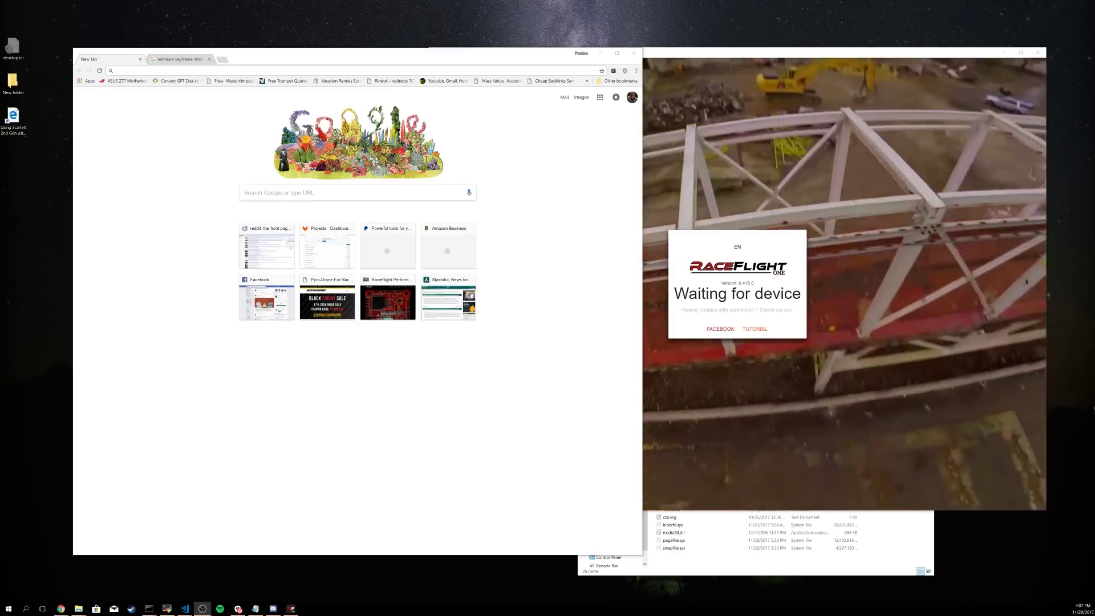
click(257, 69)
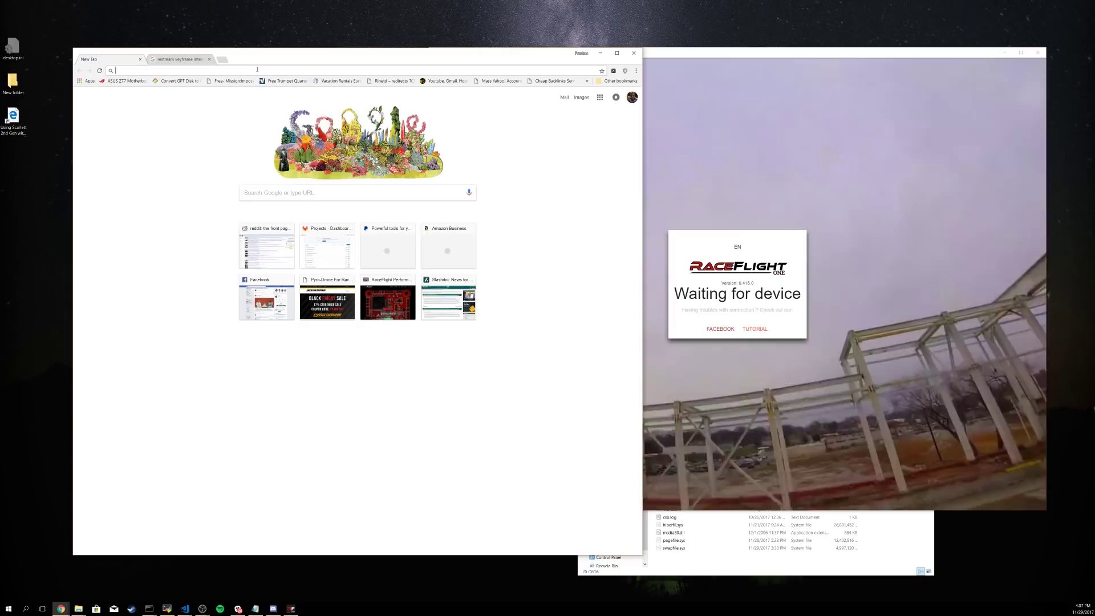
text(www.racefig)
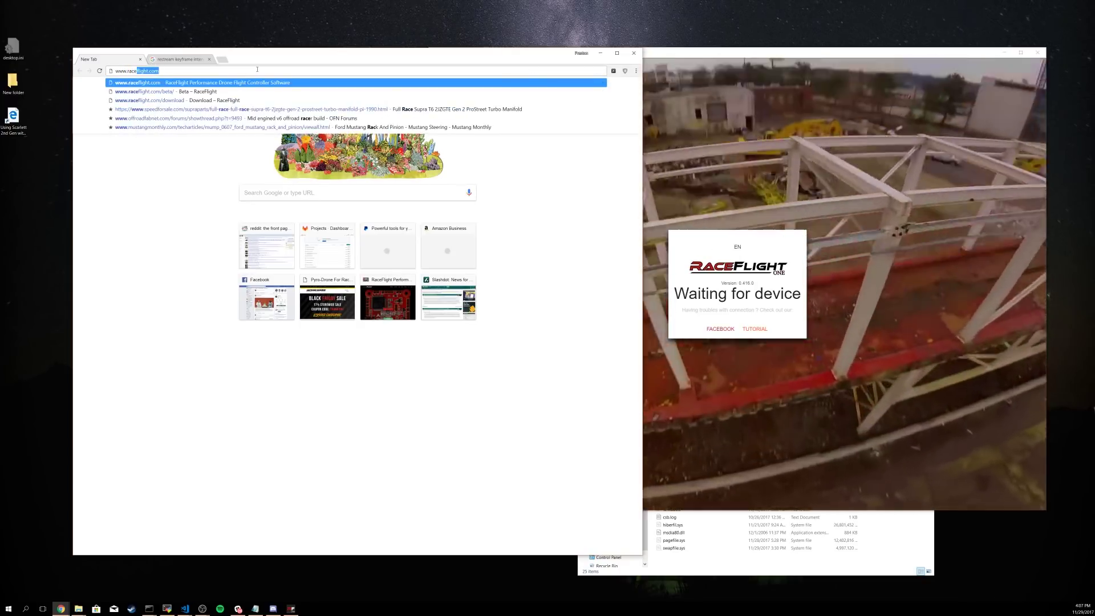
key(BackSpace)
key(BackSpace)
text(li)
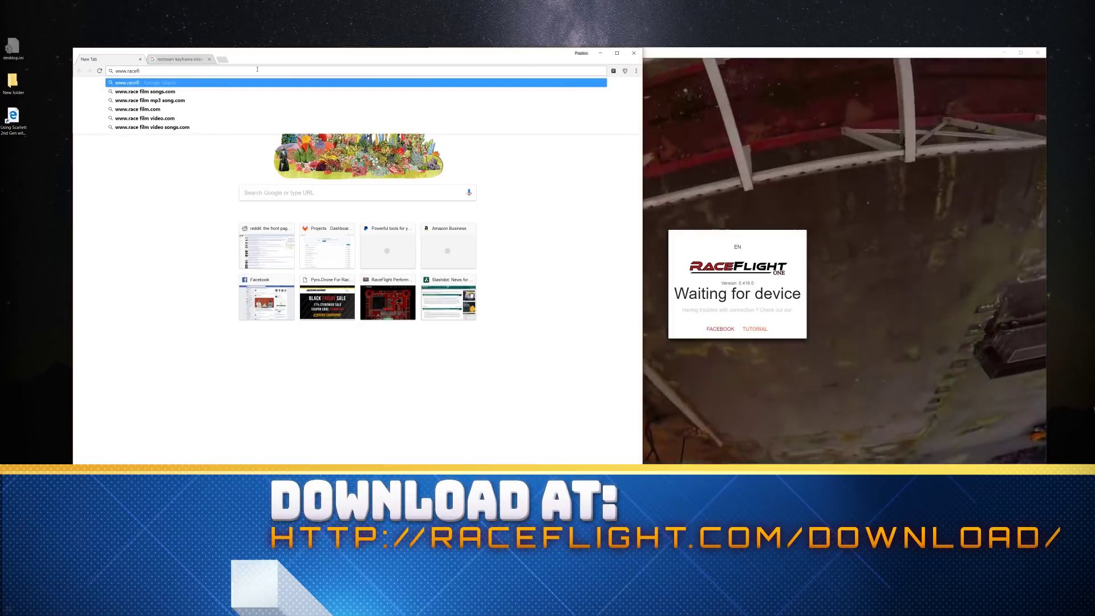
text(ght.com/download/)
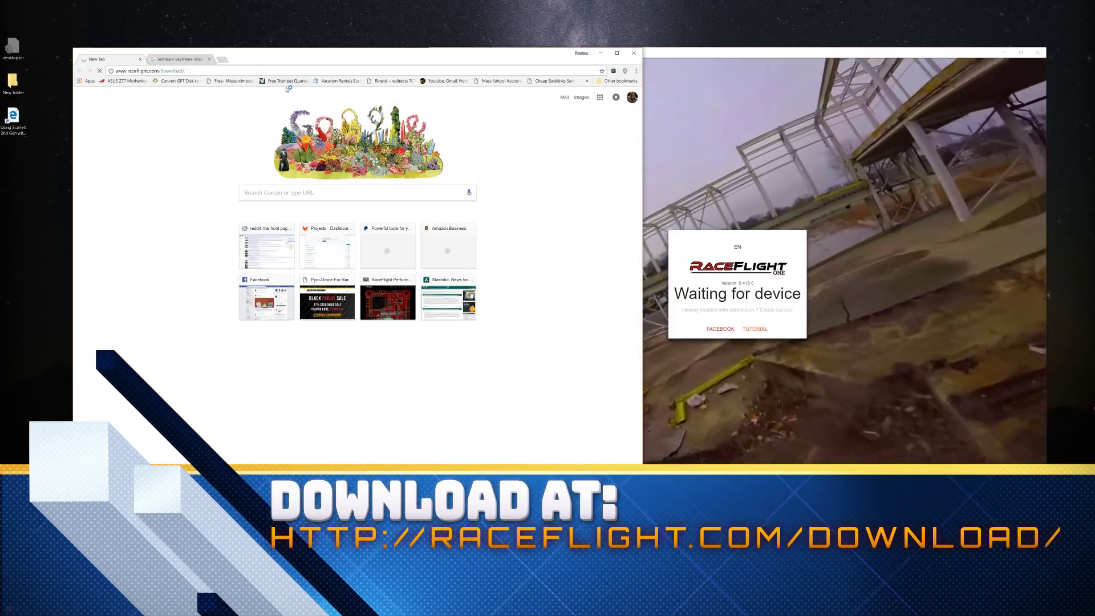
Load the raceflight.com/download/ page listing the client builds and firmware
key(Return)
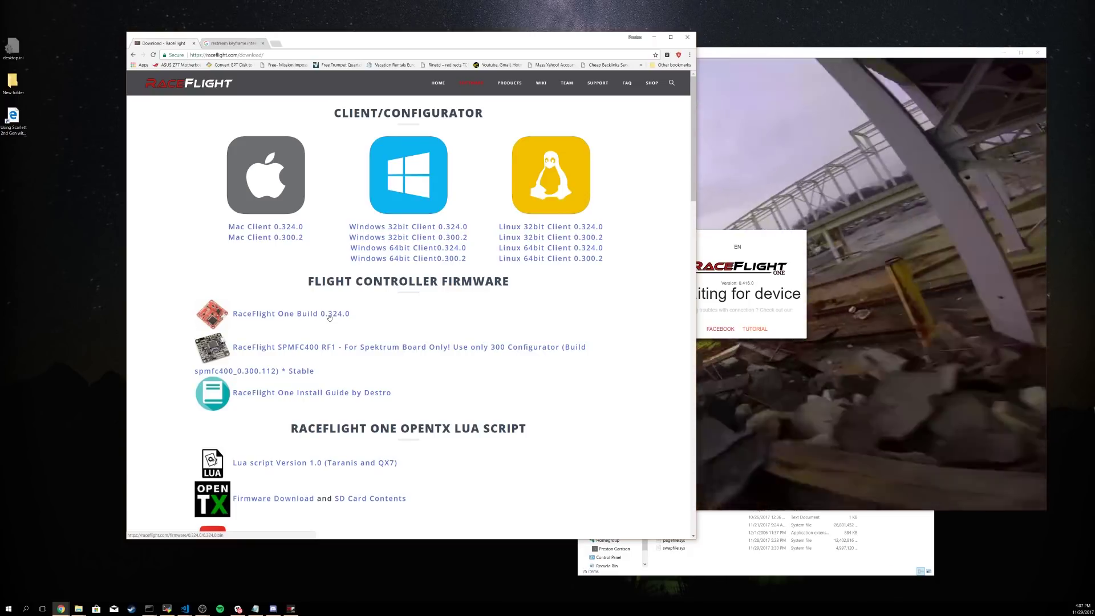
Replace 'download/' with 'beta/' in the address and load raceflight.com/beta/
click(277, 55)
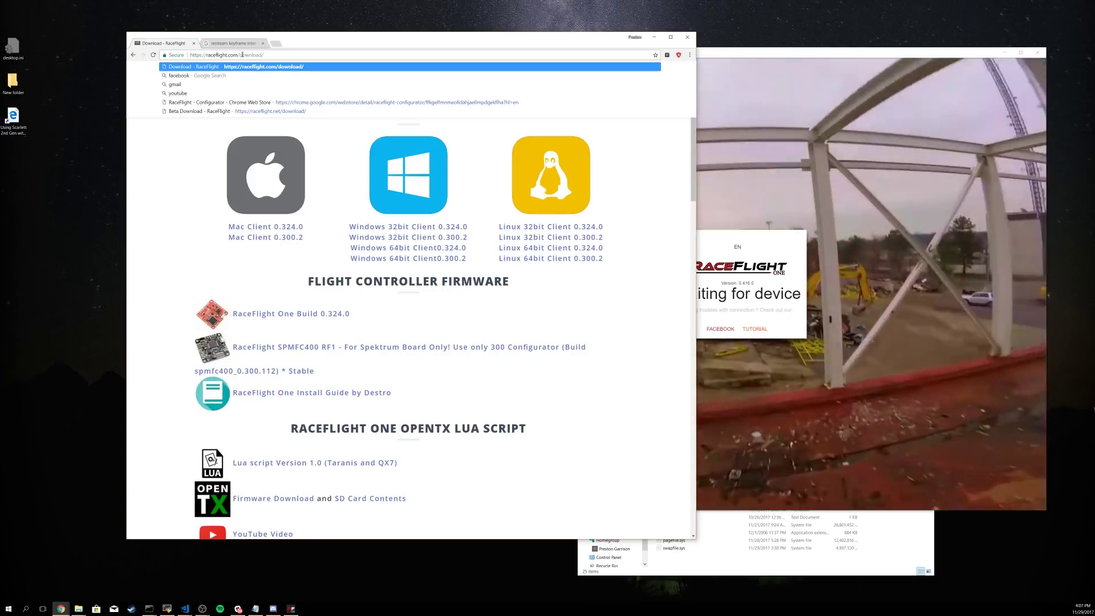
drag(242, 55, 344, 60)
key(BackSpace)
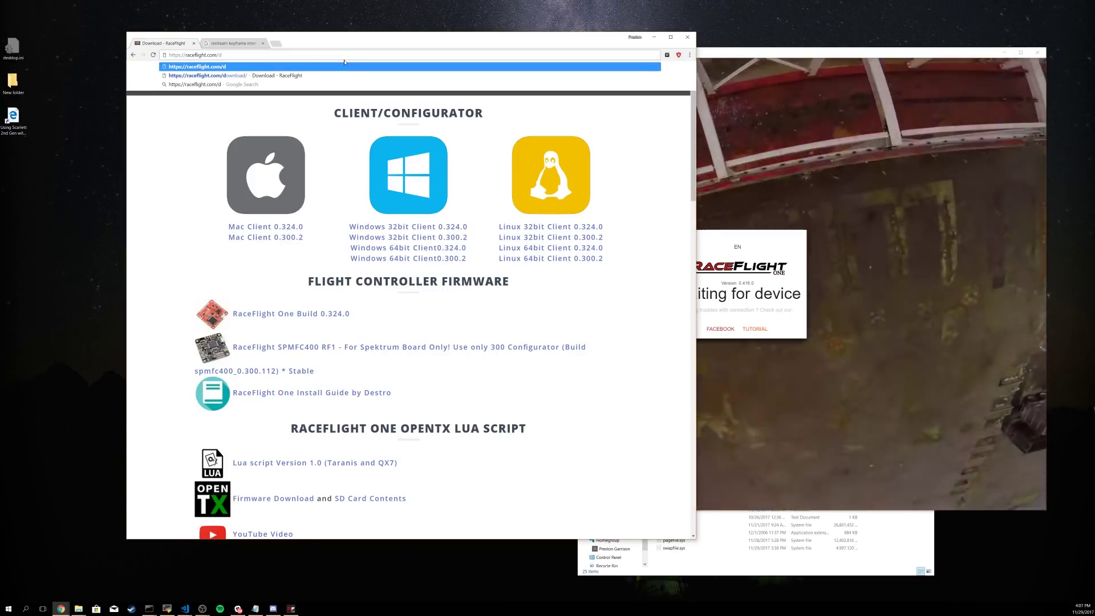
key(BackSpace)
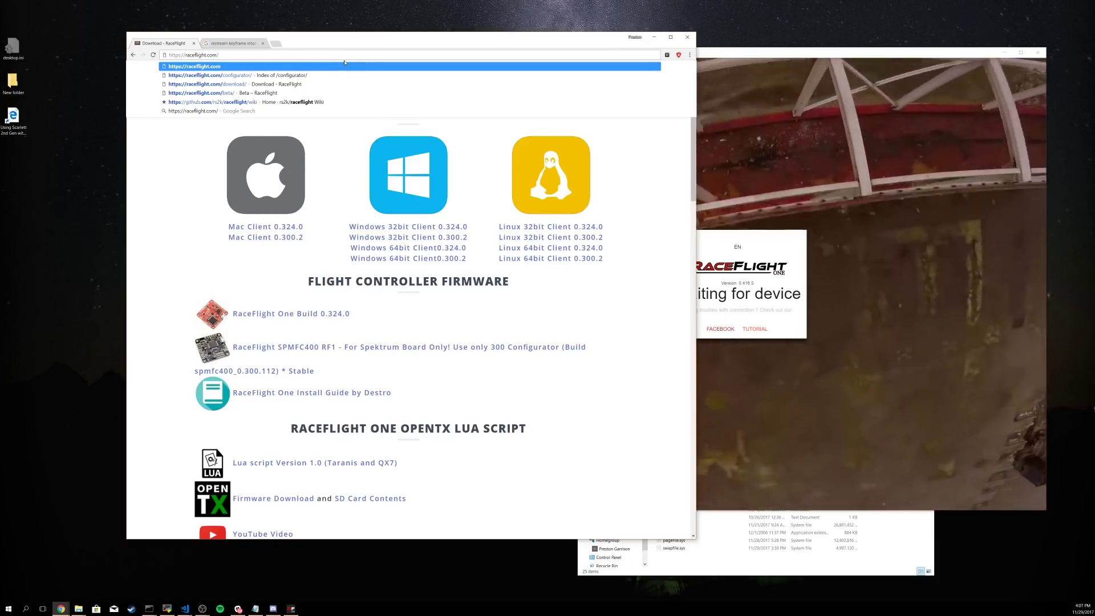
text(beta/)
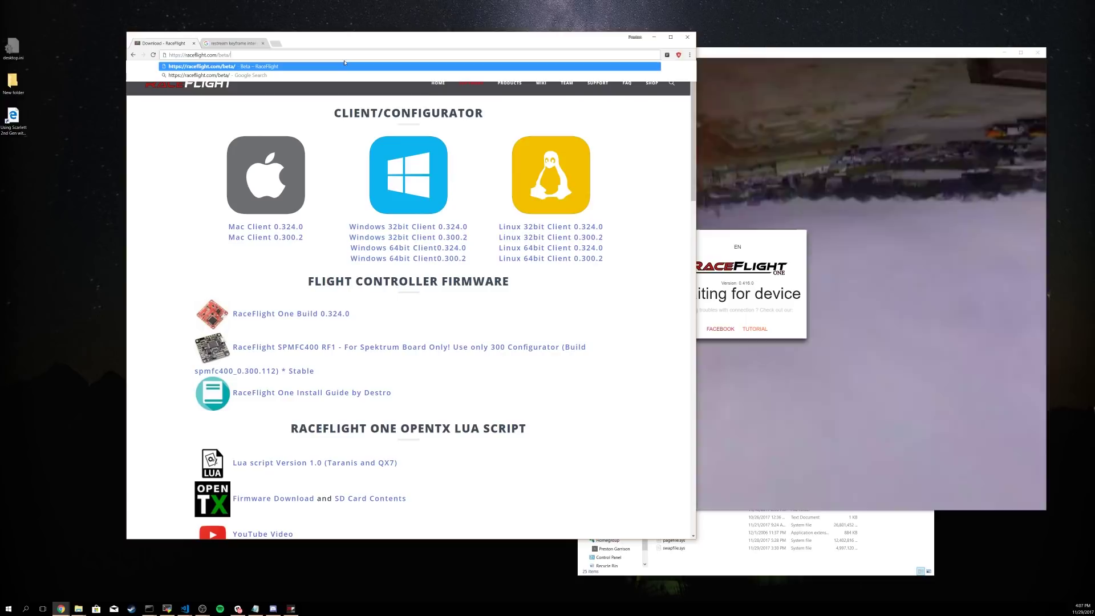
key(Return)
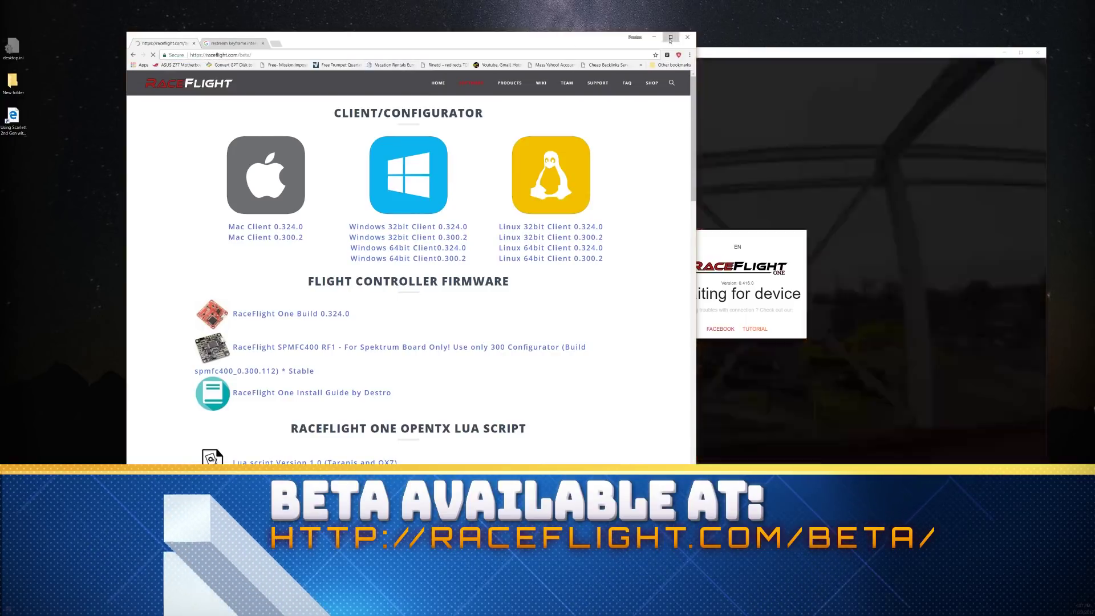
Maximize Chrome and let the beta page with 0.418.0 clients and 0.417.0 firmware load
click(670, 38)
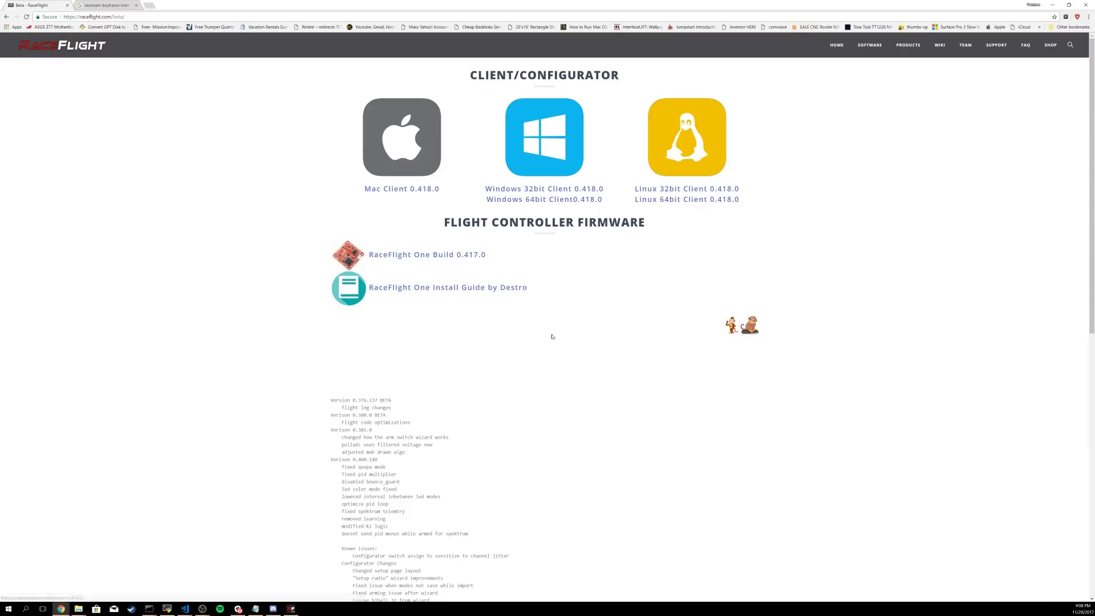
scroll(552, 337, down, 1)
scroll(552, 337, up, 1)
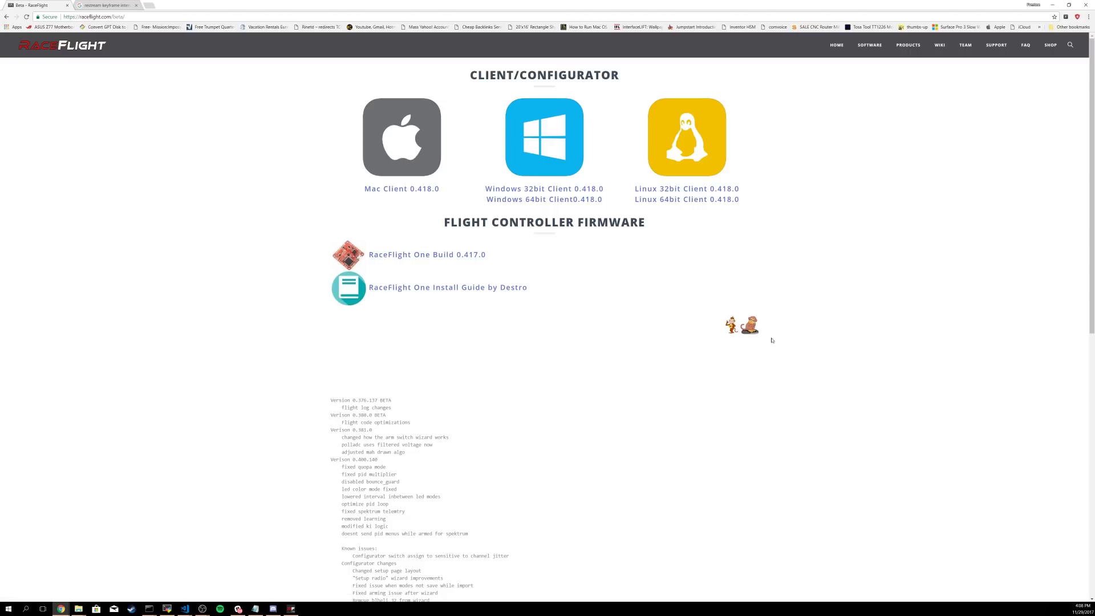
Download the Windows 64-bit client 0.418.0 and show the zip in its folder
click(445, 260)
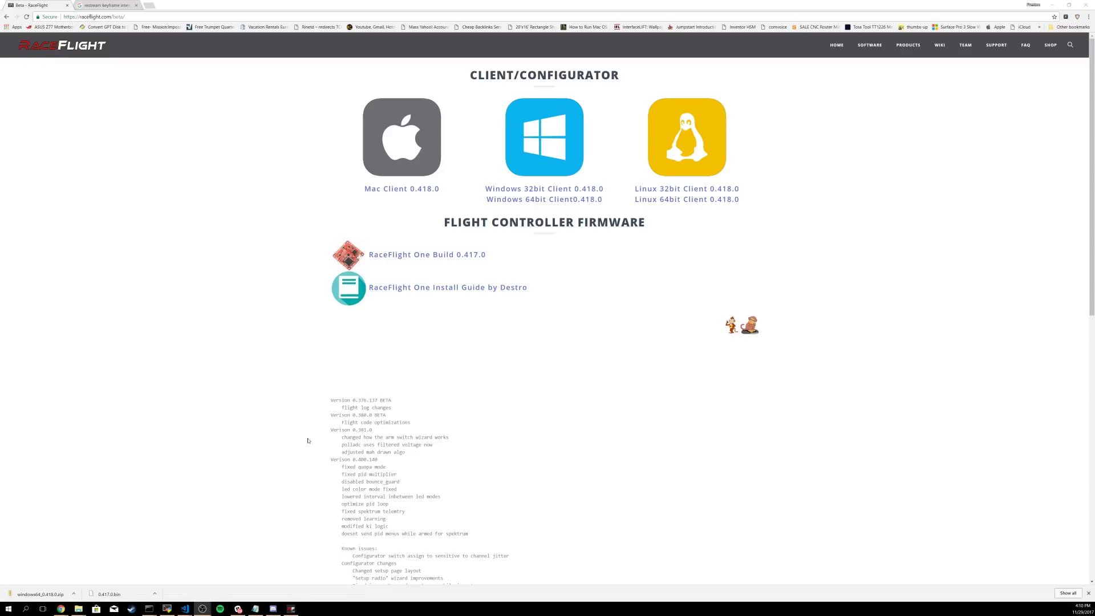
right_click(54, 594)
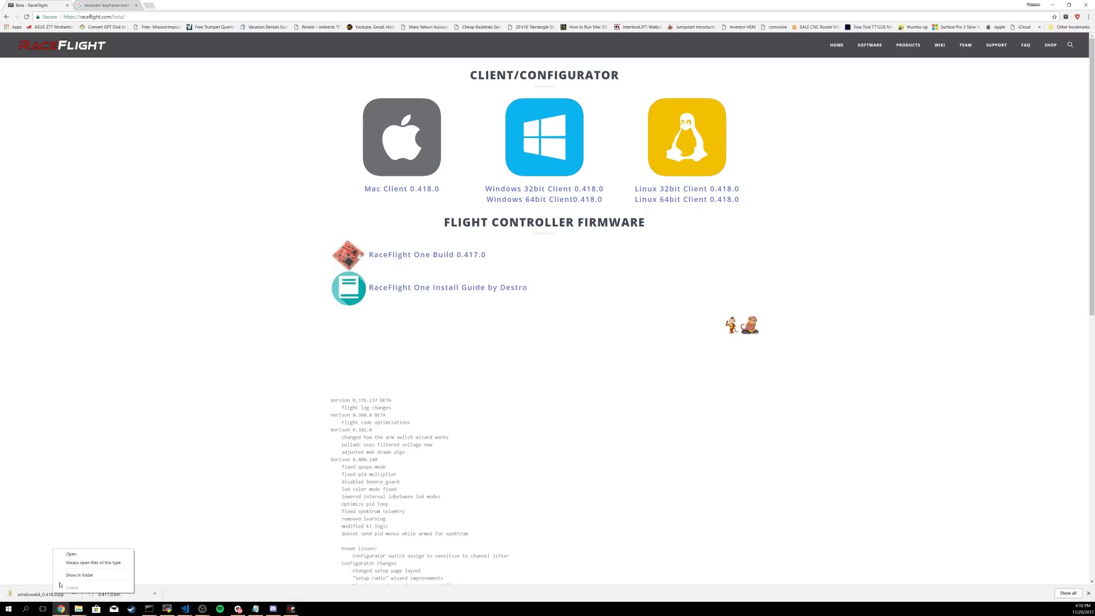
click(92, 574)
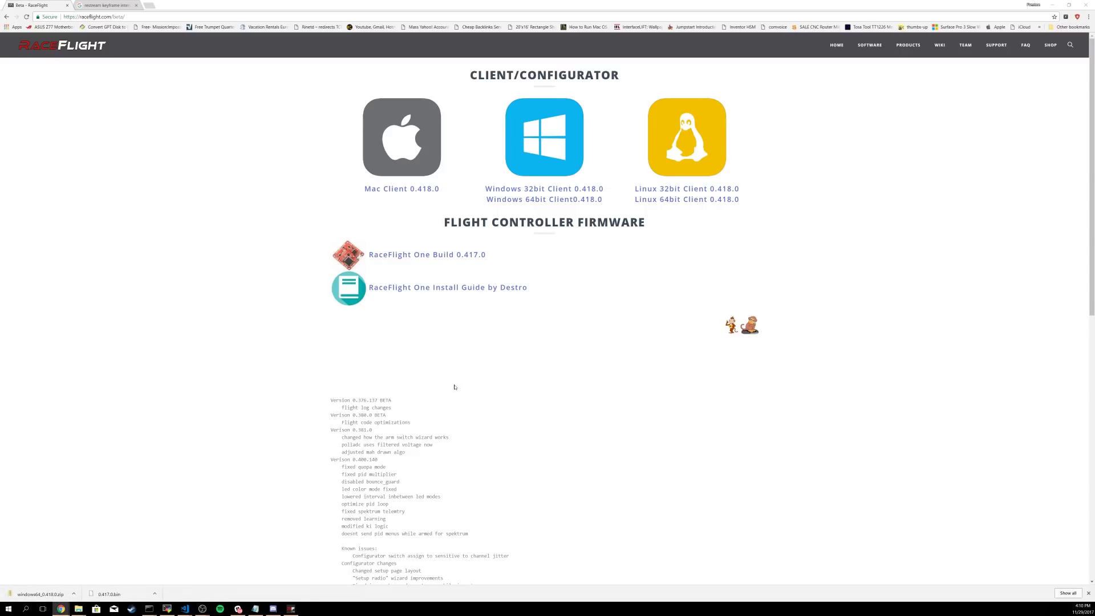
click(1051, 7)
Copy windows64_0.418.0.zip into C:\Temp and maximize the Temp folder window
right_click(700, 372)
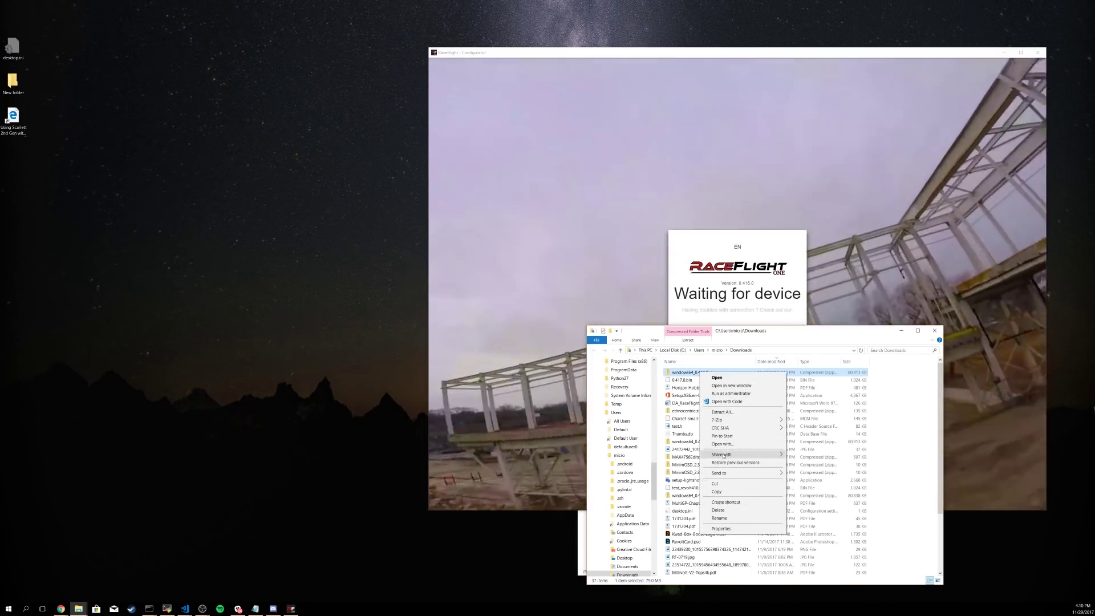
click(672, 350)
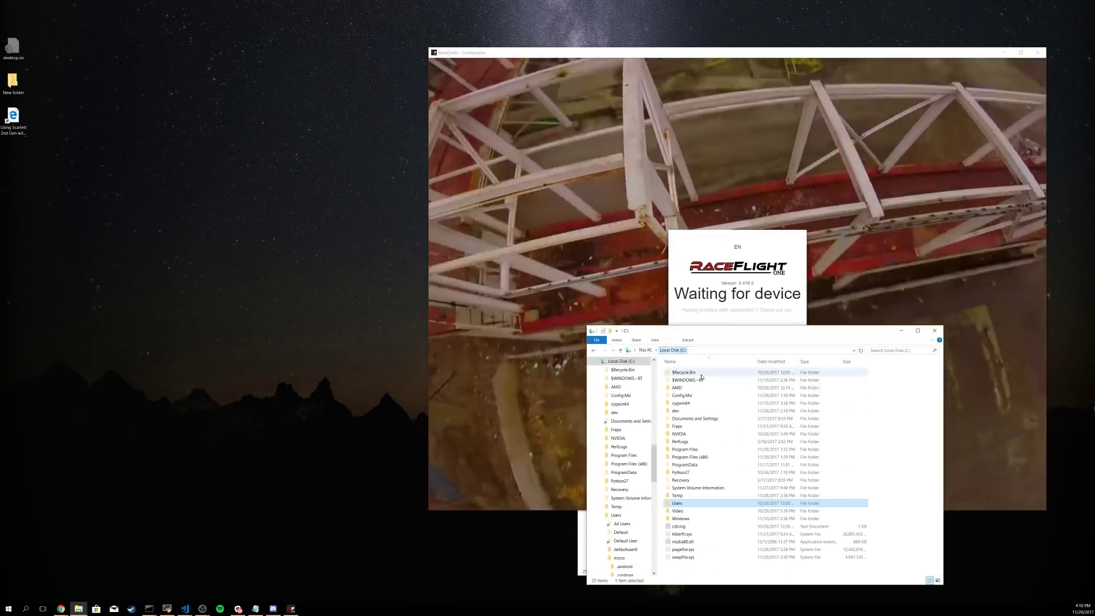
double_click(681, 496)
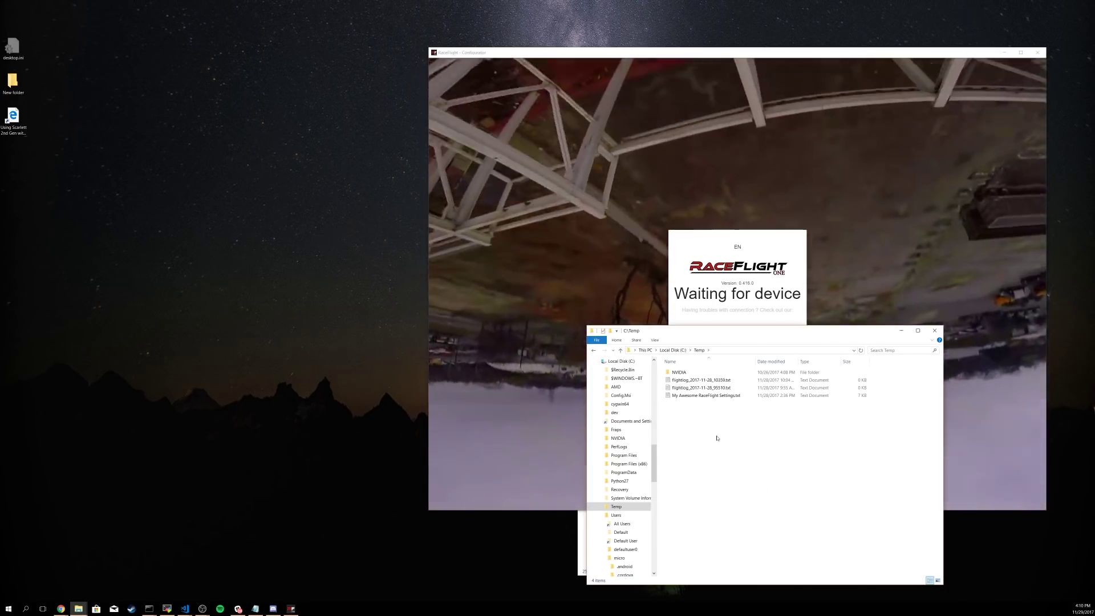
right_click(692, 457)
click(769, 412)
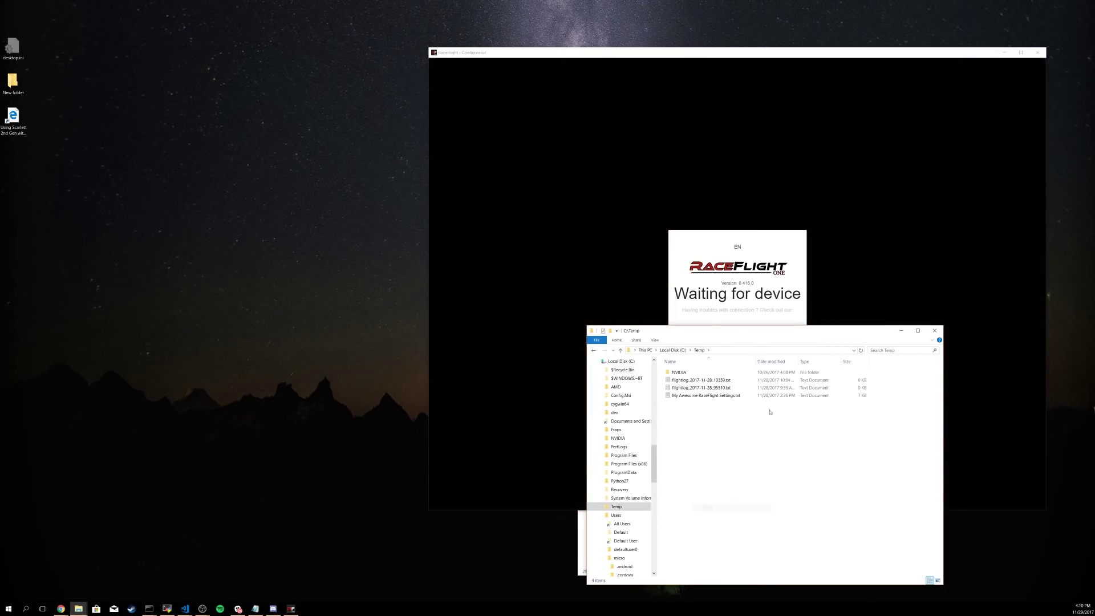
drag(741, 330, 703, 327)
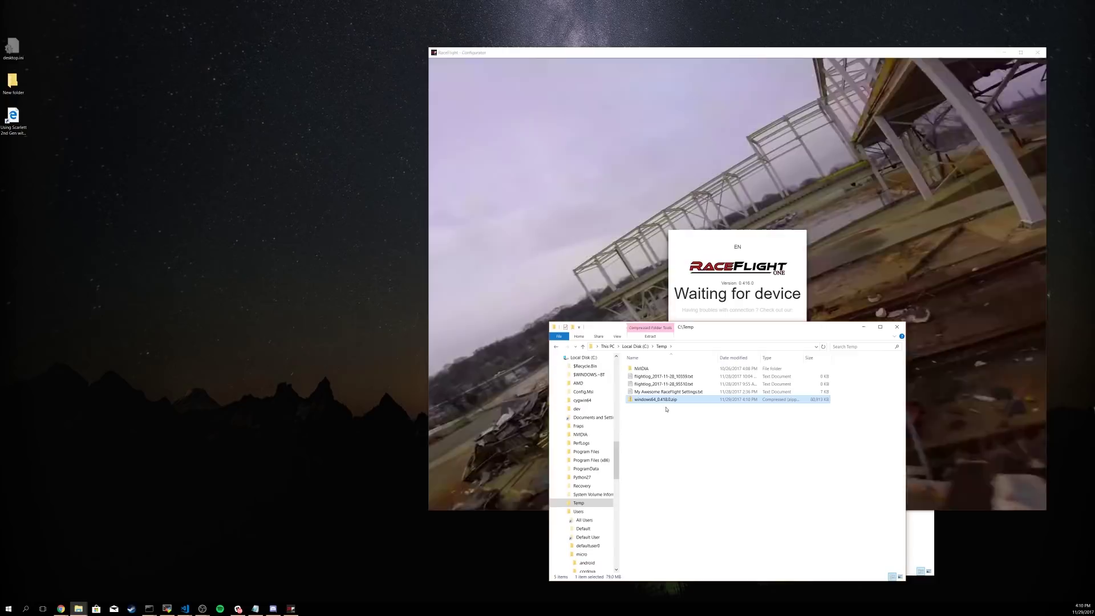
double_click(727, 328)
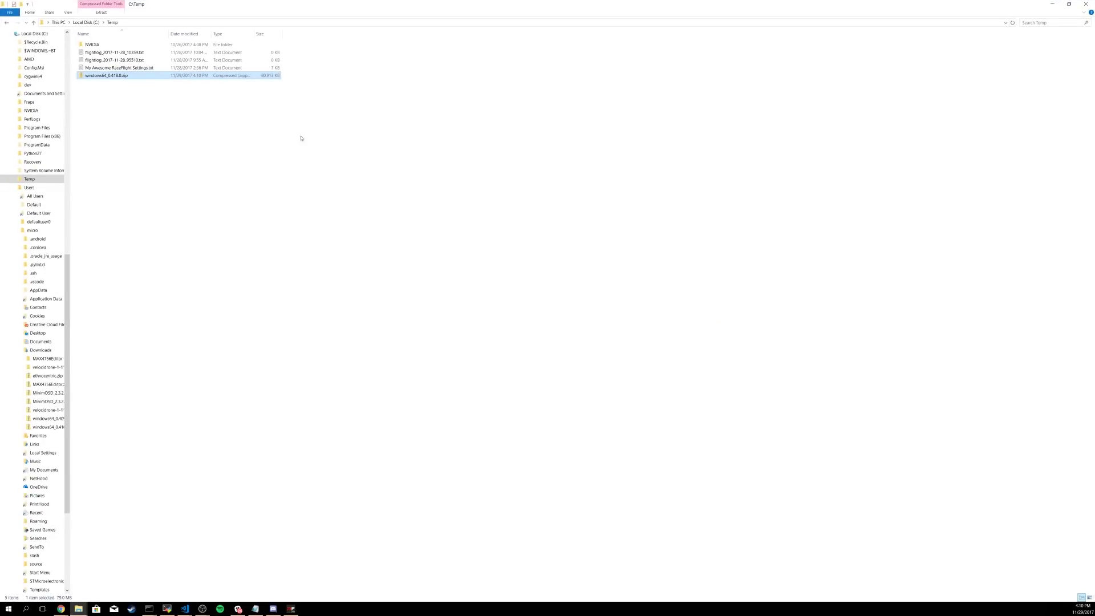
Extract windows64_0.418.0.zip into a windows64_0.418.0 folder in Temp
right_click(101, 77)
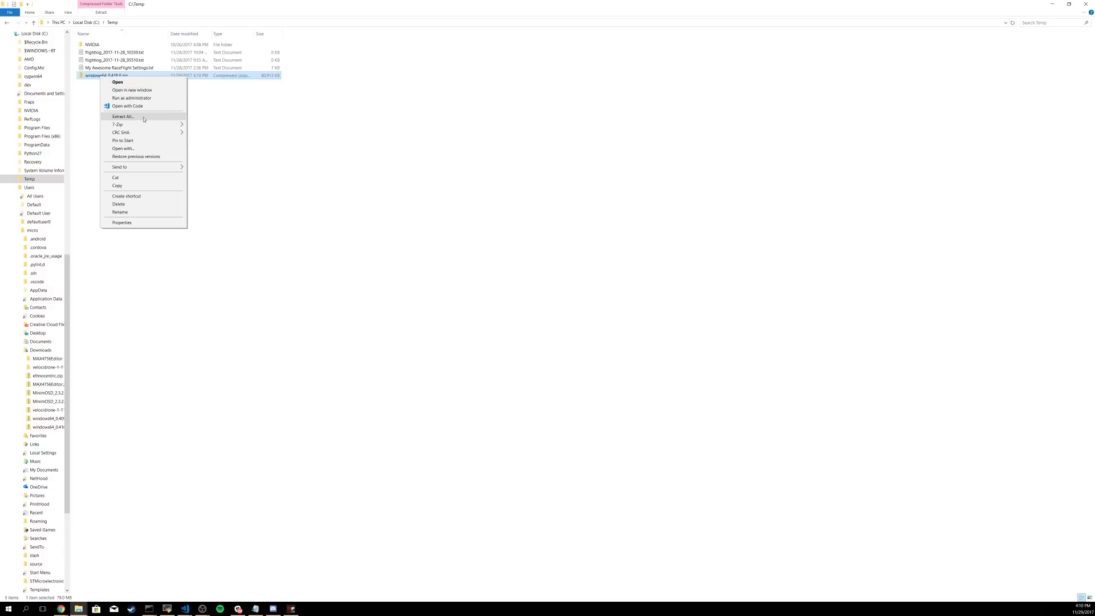
click(144, 118)
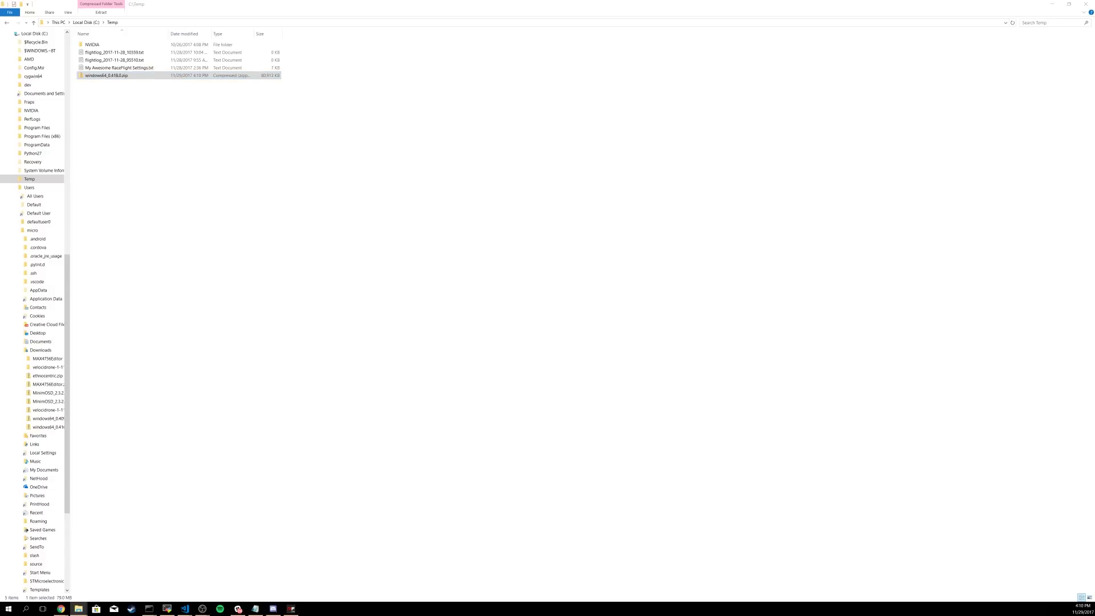
click(598, 301)
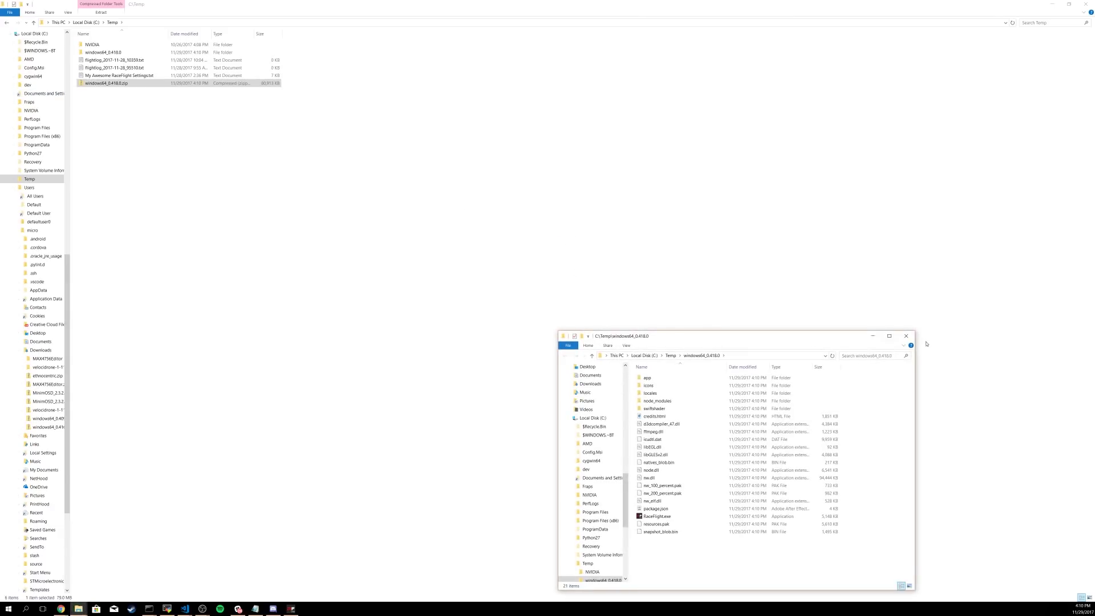
click(906, 336)
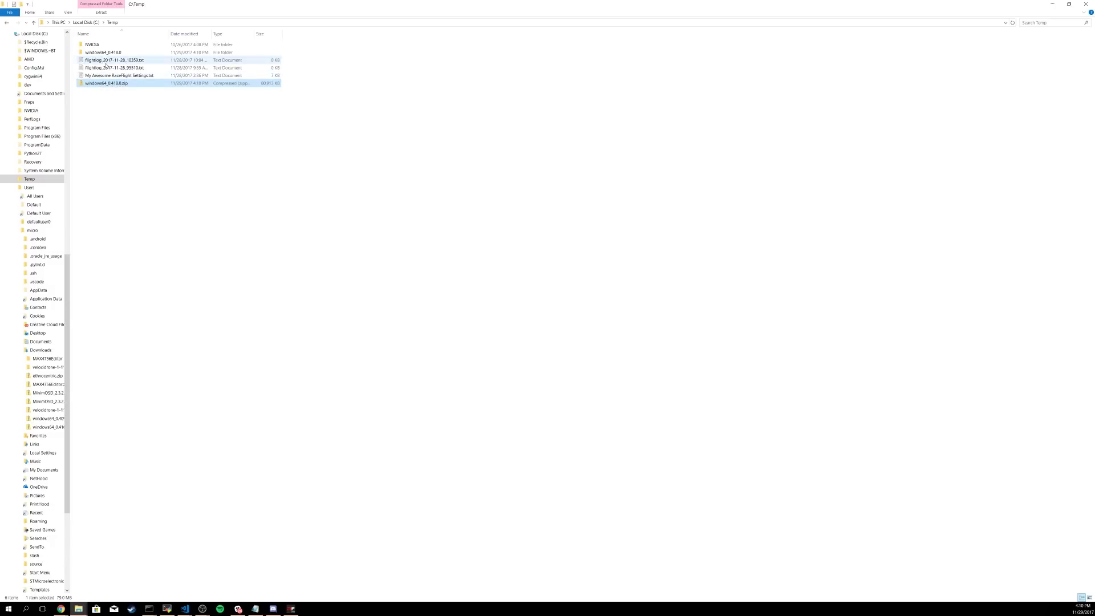
Delete the zip, flight logs and settings file from C:\Temp
drag(164, 98, 92, 60)
right_click(95, 66)
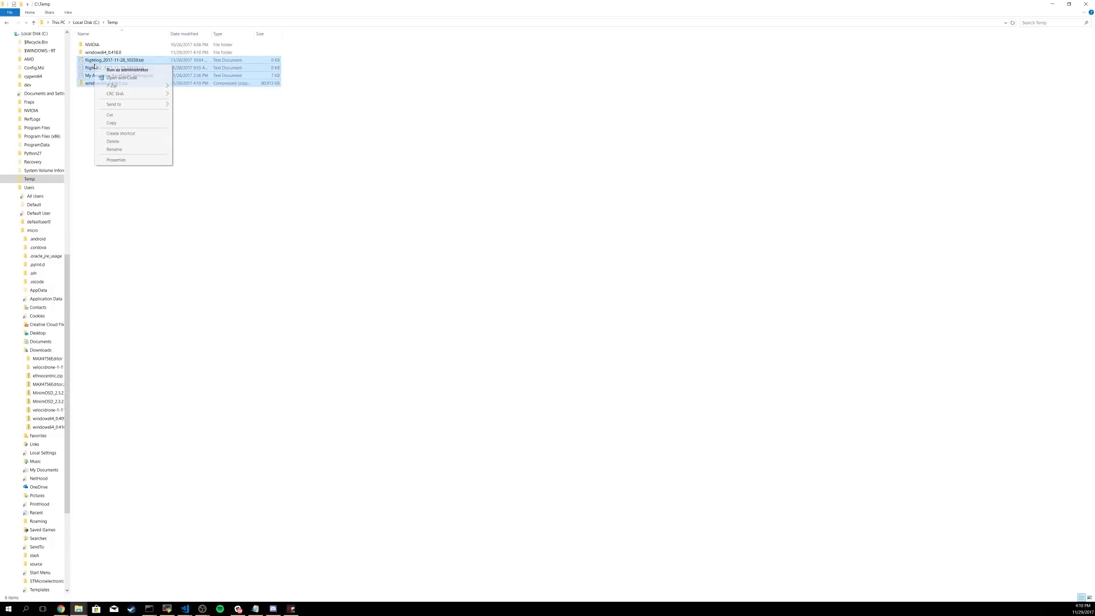
click(113, 141)
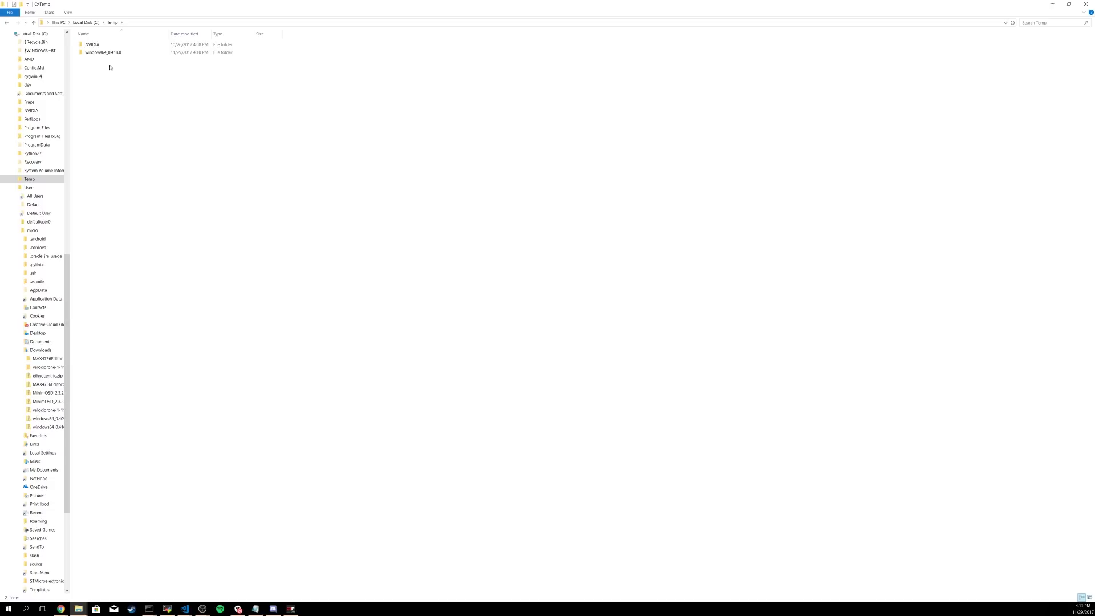
Open the windows64_0.418.0 folder and launch RaceFlight.exe
drag(116, 4, 231, 114)
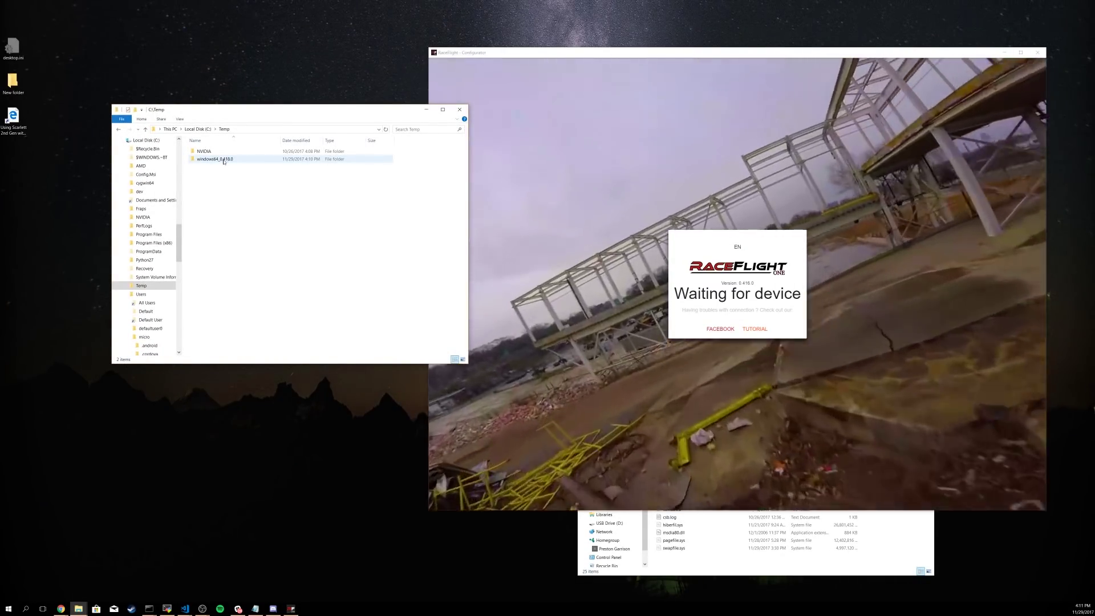
double_click(223, 160)
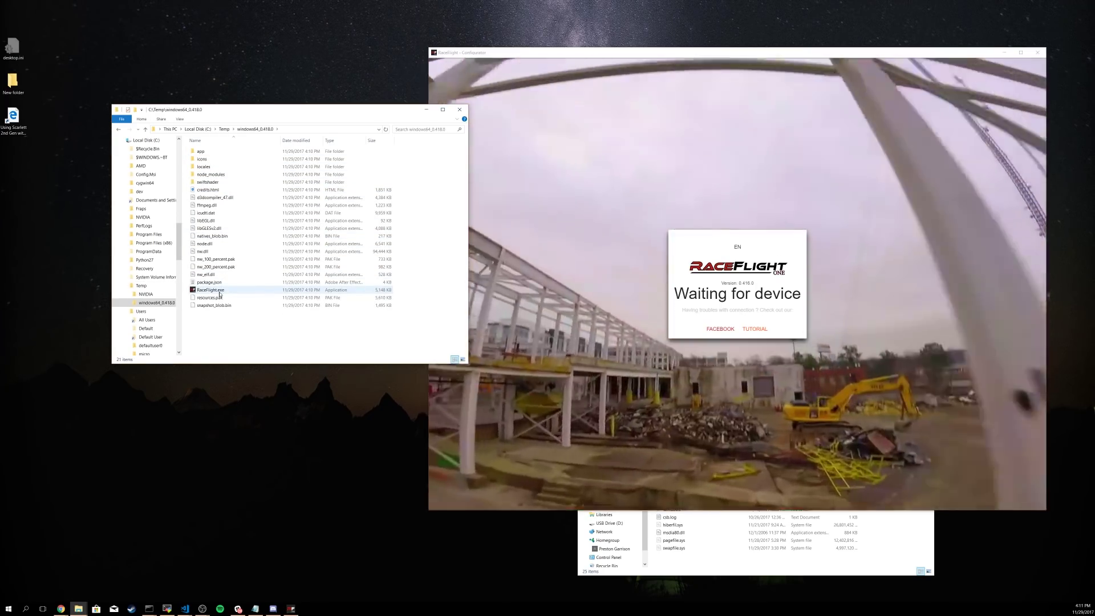
click(219, 292)
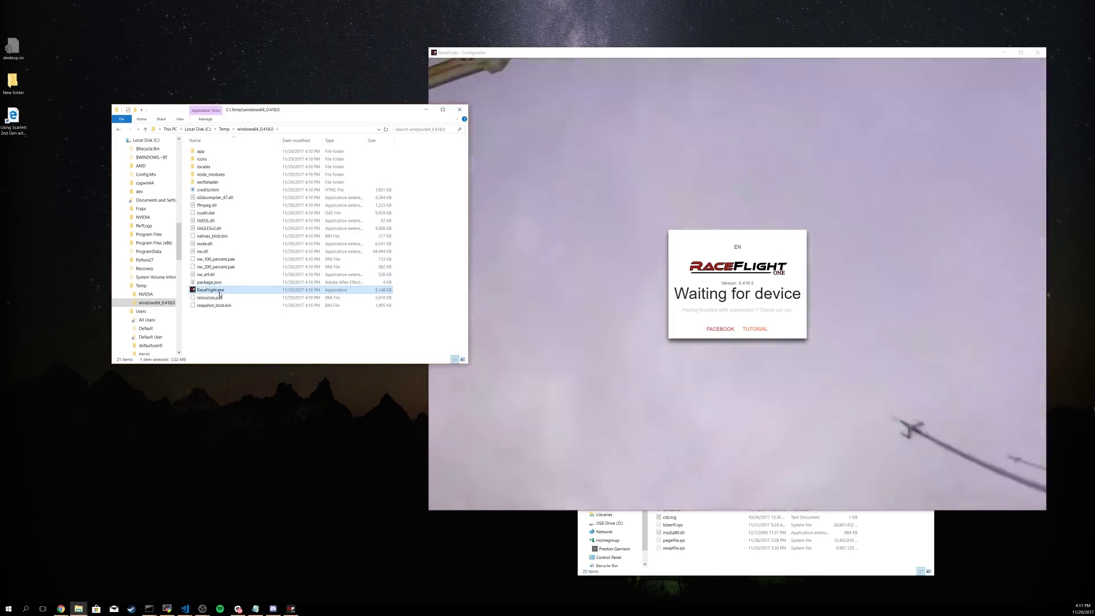
double_click(220, 292)
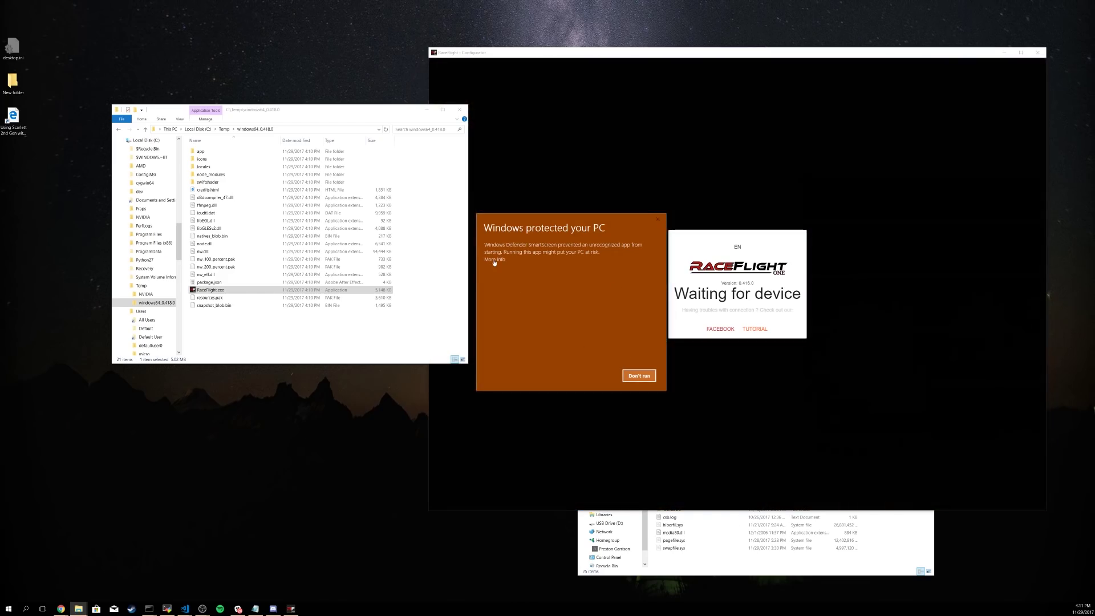
Let the unrecognized RaceFlight app run past the SmartScreen warning via More info and Run anyway
click(495, 259)
drag(569, 217, 437, 64)
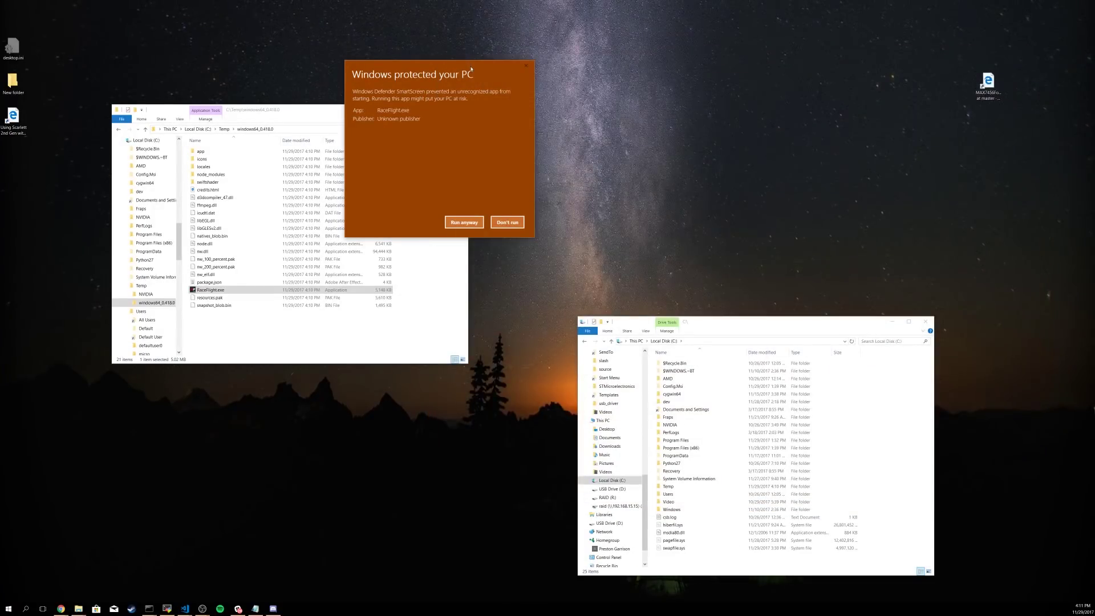
drag(471, 69, 606, 90)
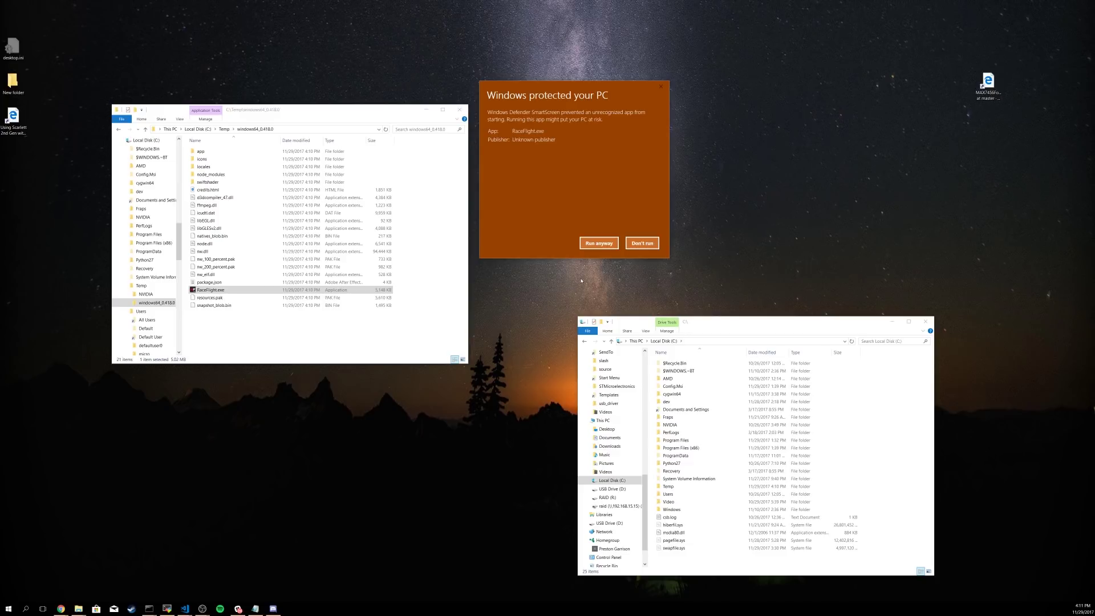
click(597, 243)
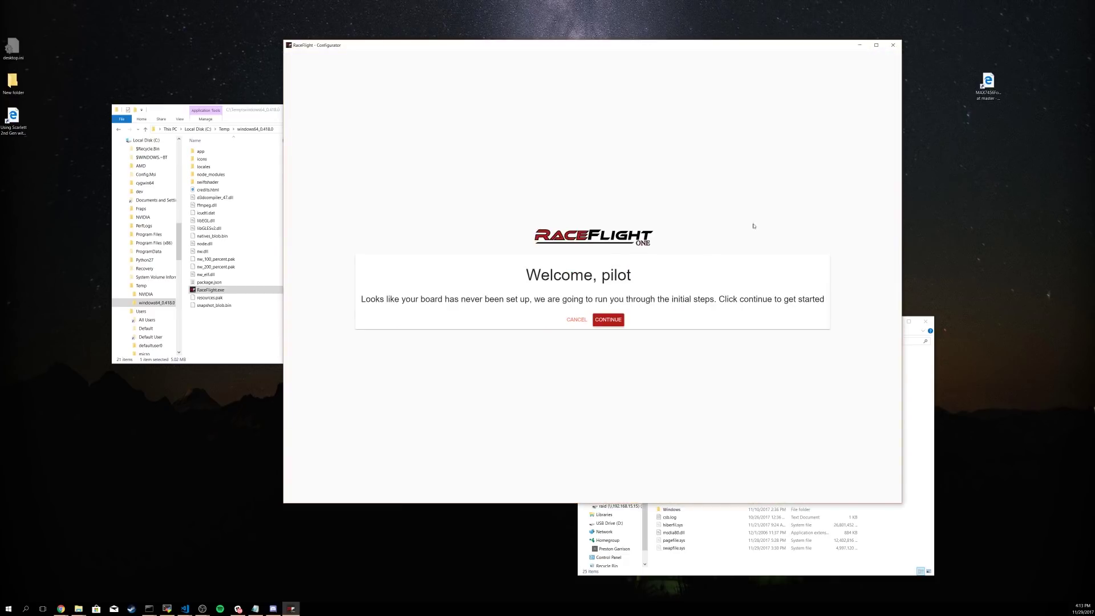
Dismiss the Welcome dialog and open the Update firmware bootloader screen
click(576, 320)
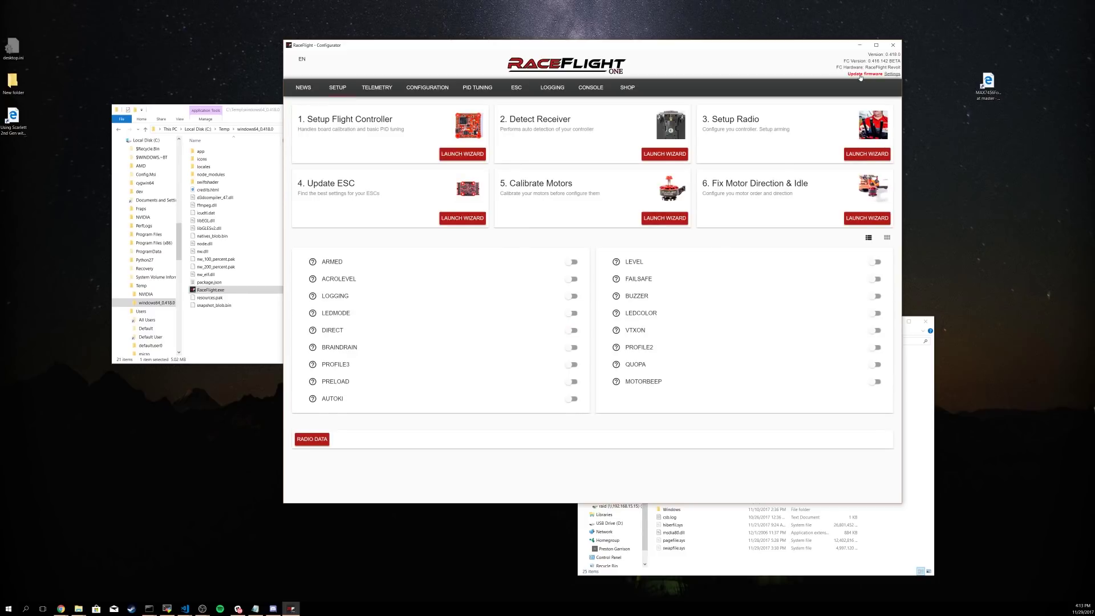
click(861, 75)
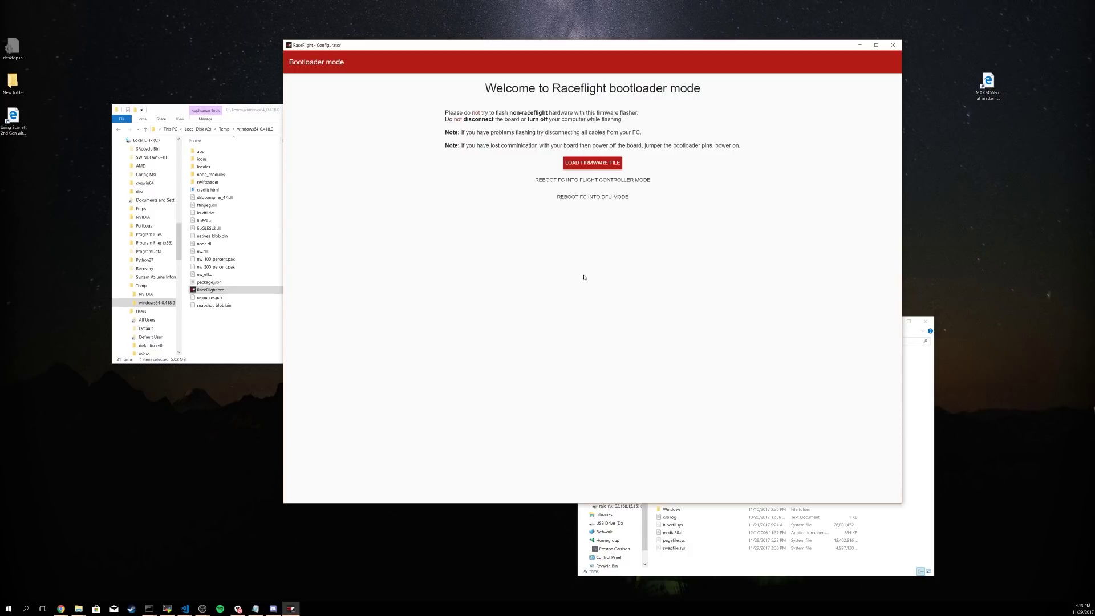
Reboot the flight controller into DFU mode and open the firmware file picker
click(599, 199)
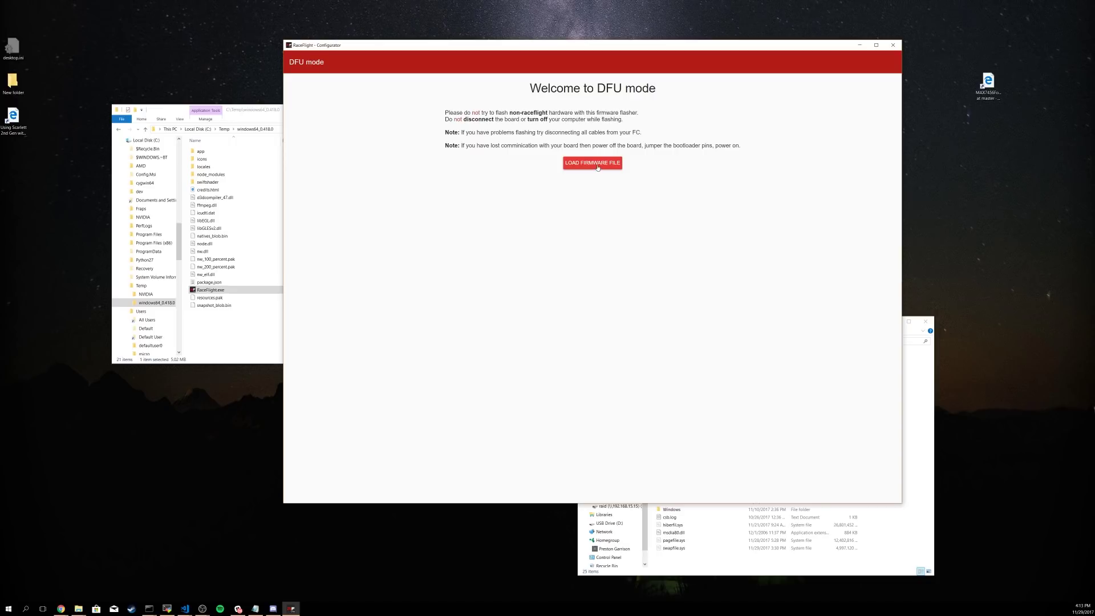
click(598, 167)
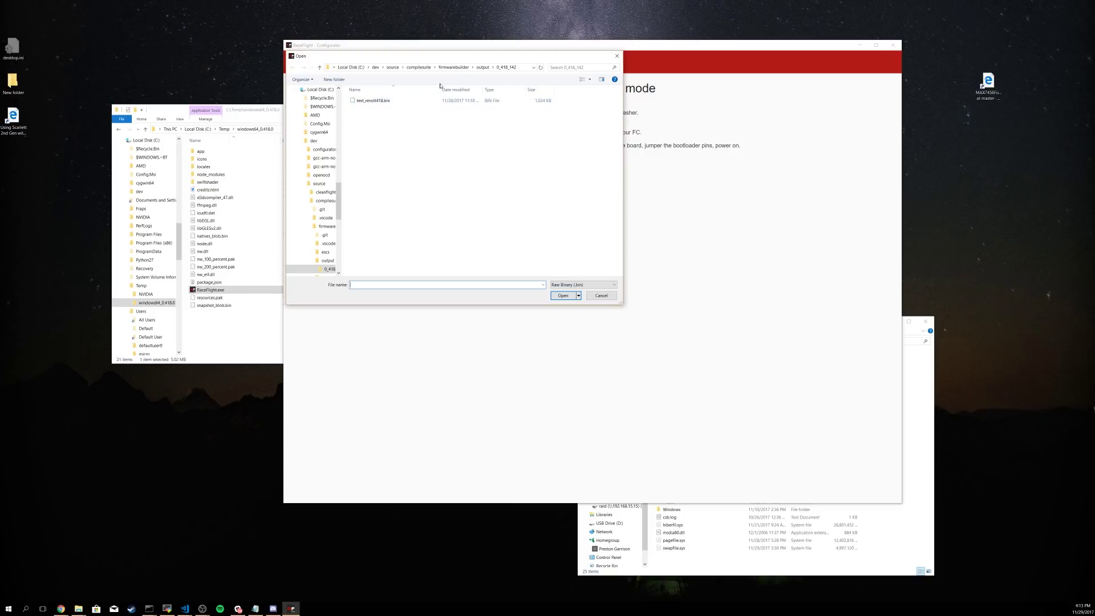
Flash test_revolt418.bin from the 0_418_142 folder onto the flight controller
double_click(372, 101)
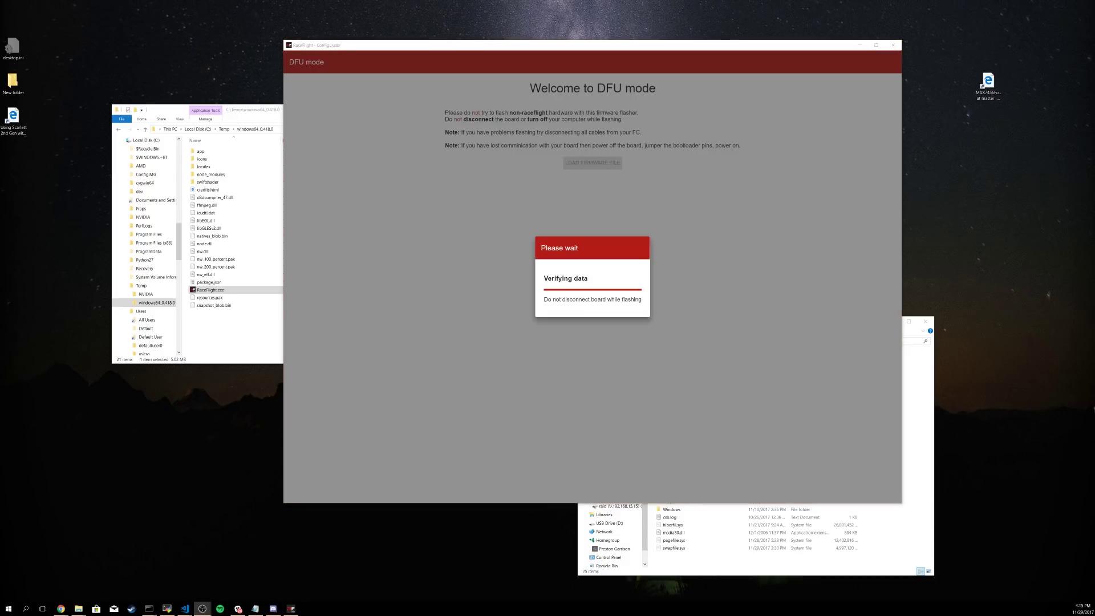
Once flashing completes, bring RaceFlight Configurator forward to its 'Waiting for device' startup screen
click(760, 357)
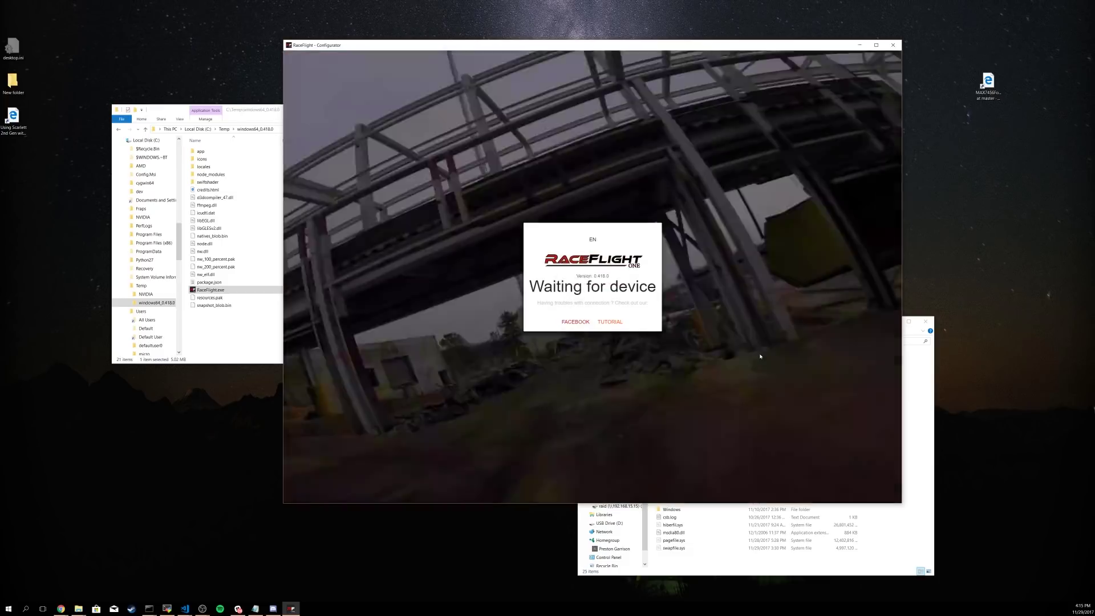